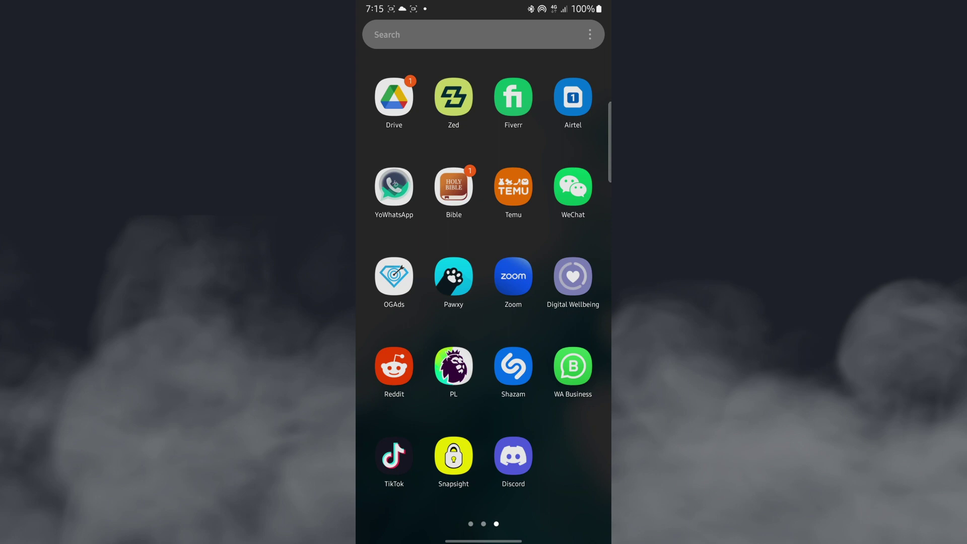
Launch Discord from the app list and go to its profile settings menu
{"action": "left_click_drag", "start_coordinate": [526, 310], "coordinate": [527, 453]}
{"action": "left_click_drag", "start_coordinate": [552, 384], "coordinate": [393, 385]}
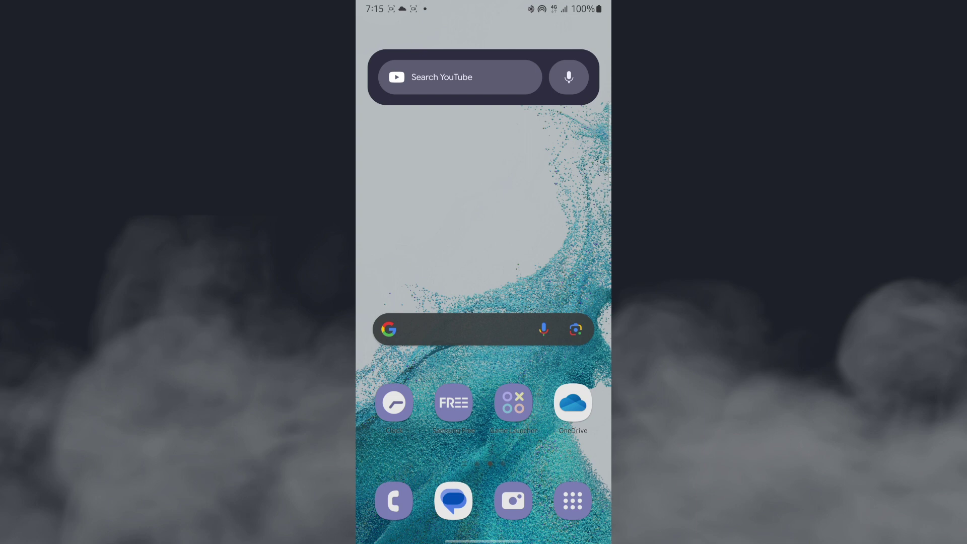
{"action": "left_click_drag", "start_coordinate": [483, 423], "coordinate": [483, 227]}
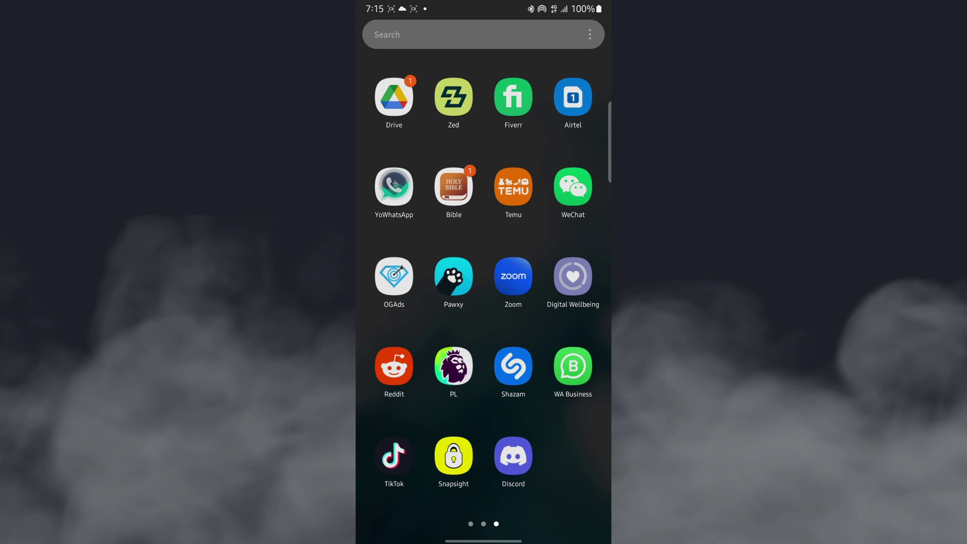
{"action": "left_click", "coordinate": [513, 456]}
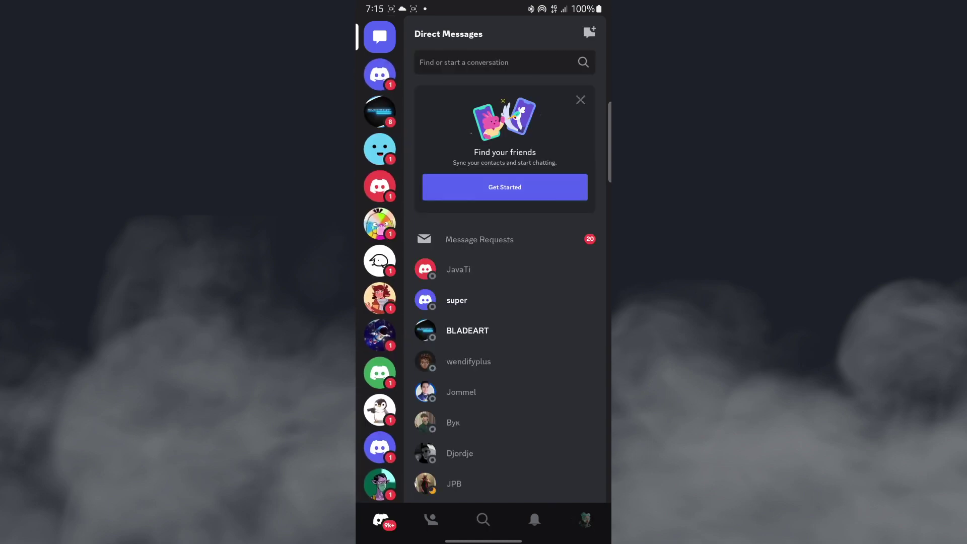
{"action": "left_click", "coordinate": [586, 518]}
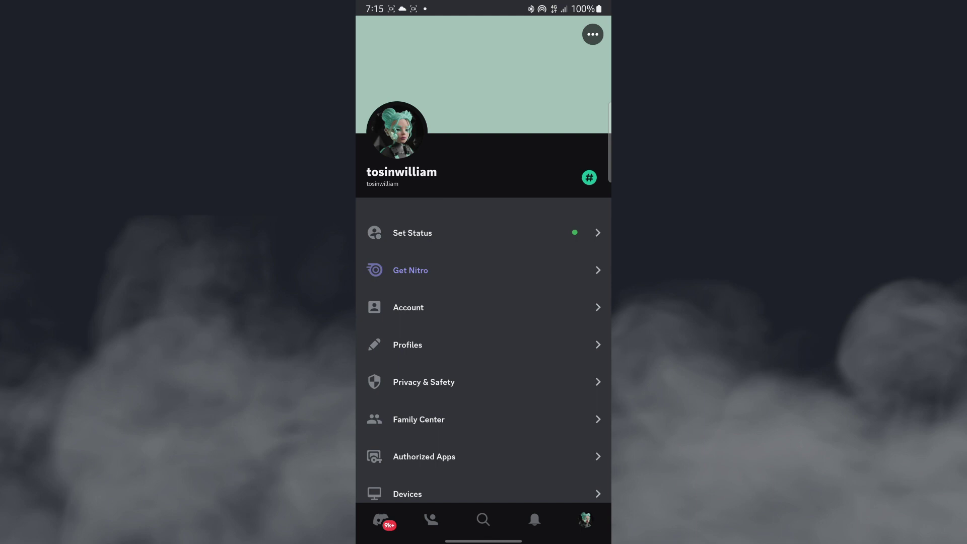
{"action": "scroll", "coordinate": [547, 446], "scroll_direction": "down", "scroll_amount": 5}
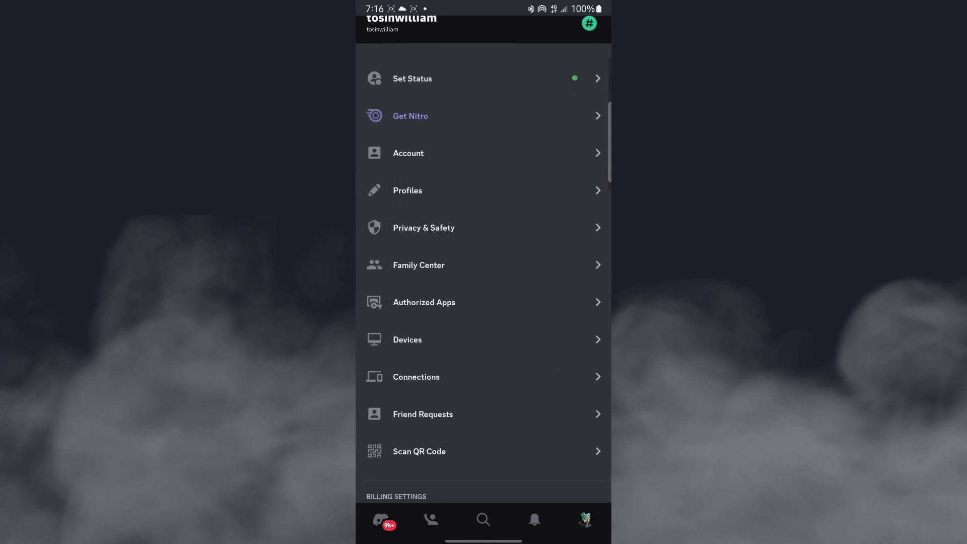
{"action": "scroll", "coordinate": [545, 423], "scroll_direction": "down", "scroll_amount": 5}
{"action": "scroll", "coordinate": [539, 390], "scroll_direction": "down", "scroll_amount": 5}
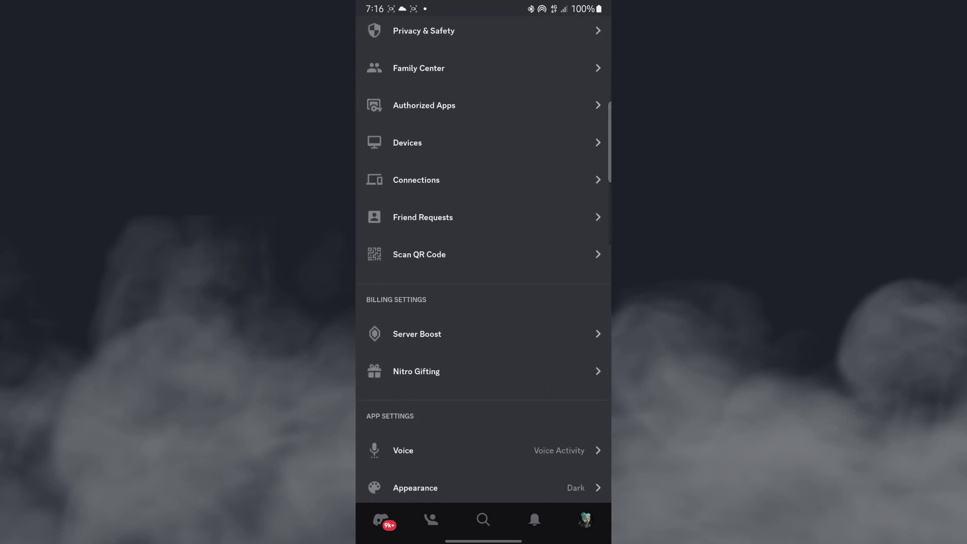
Open Nitro Gifting from Billing Settings to show yearly and monthly gift plans
{"action": "left_click", "coordinate": [533, 373]}
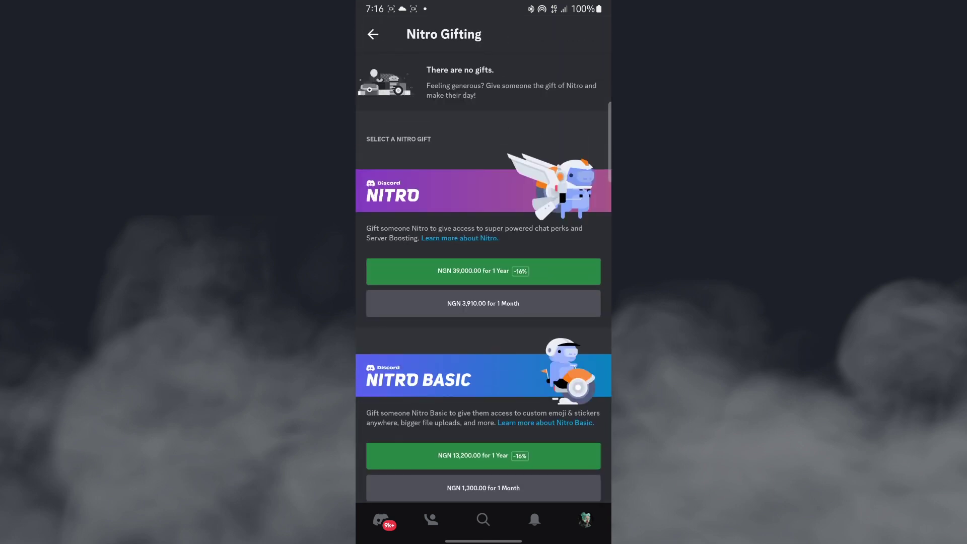
{"action": "scroll", "coordinate": [560, 436], "scroll_direction": "down", "scroll_amount": 1}
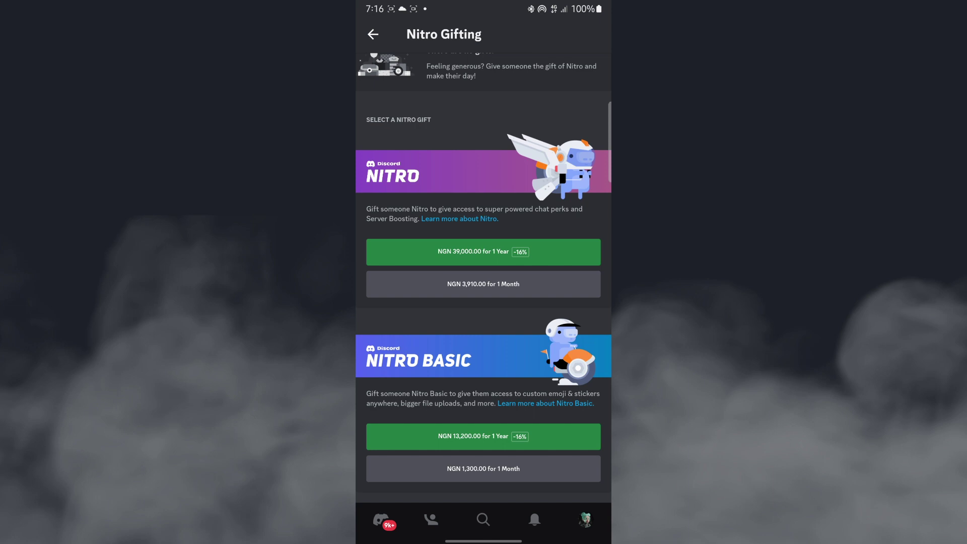
Bring up the ₦1,300.00 one-month Nitro Basic Google Play sheet, then dismiss it unpurchased
{"action": "left_click", "coordinate": [435, 468]}
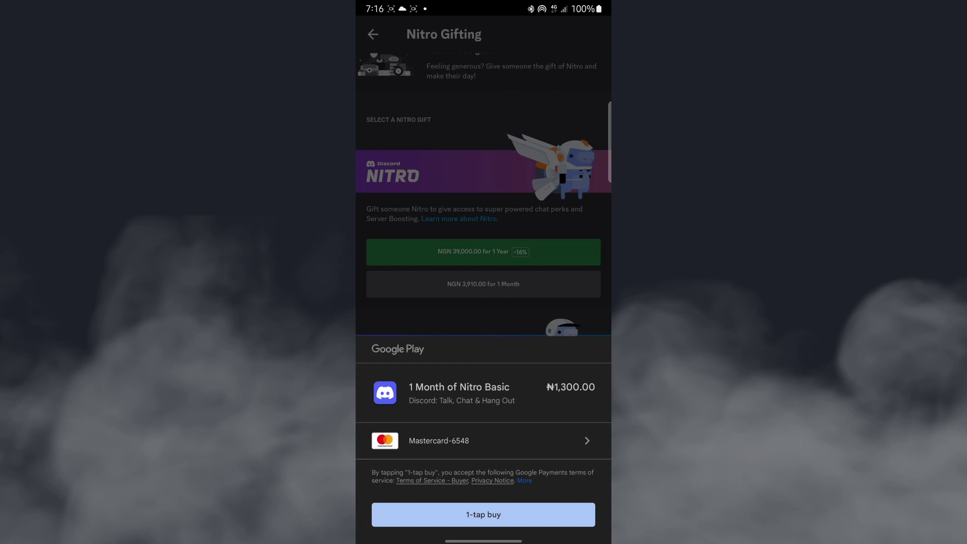
{"action": "left_click", "coordinate": [532, 341]}
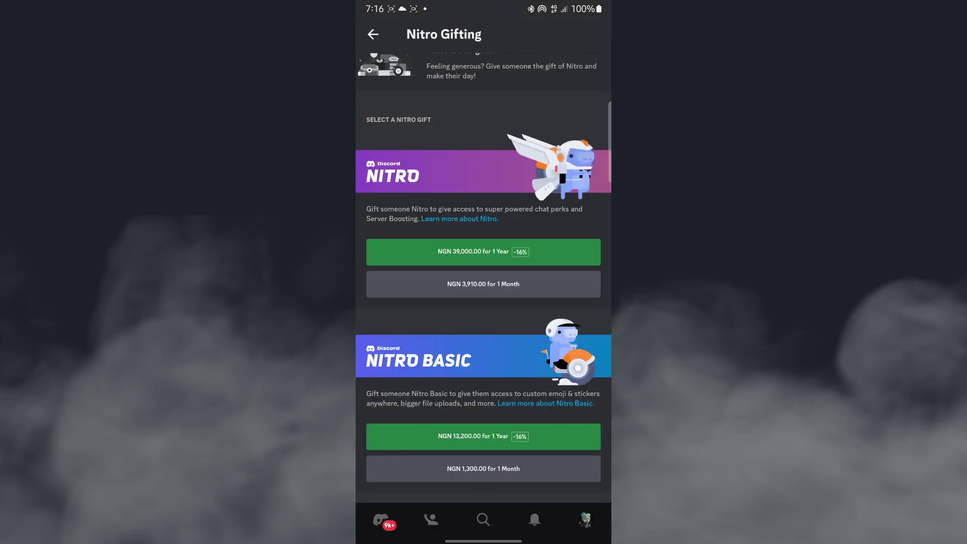